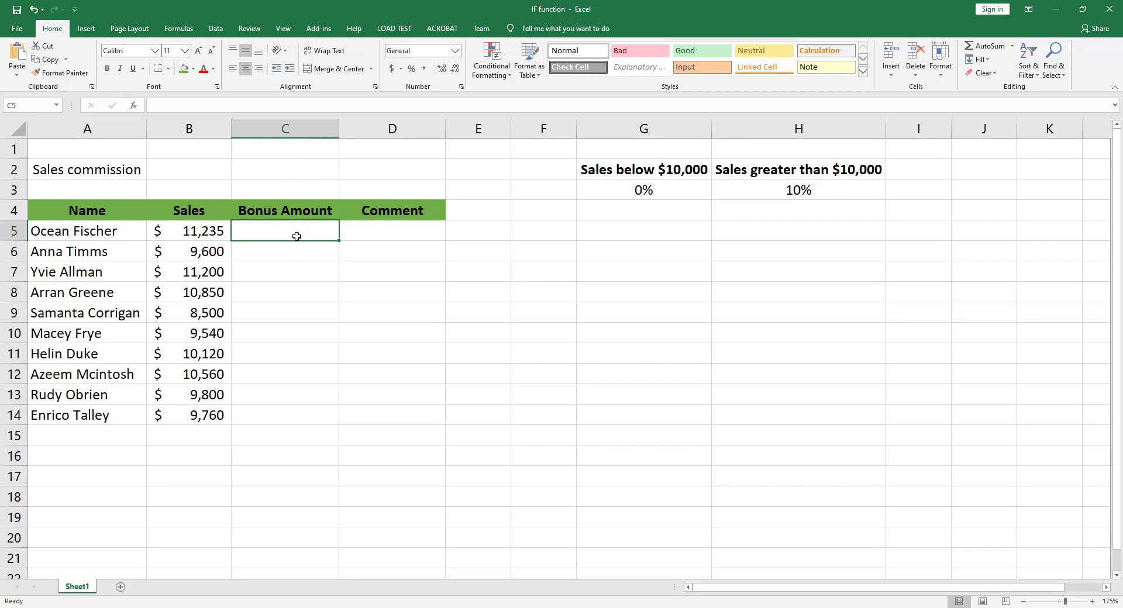
Step: Start an IF formula in C5 with the logical test B5>10000
{"action": "type", "text": "="}
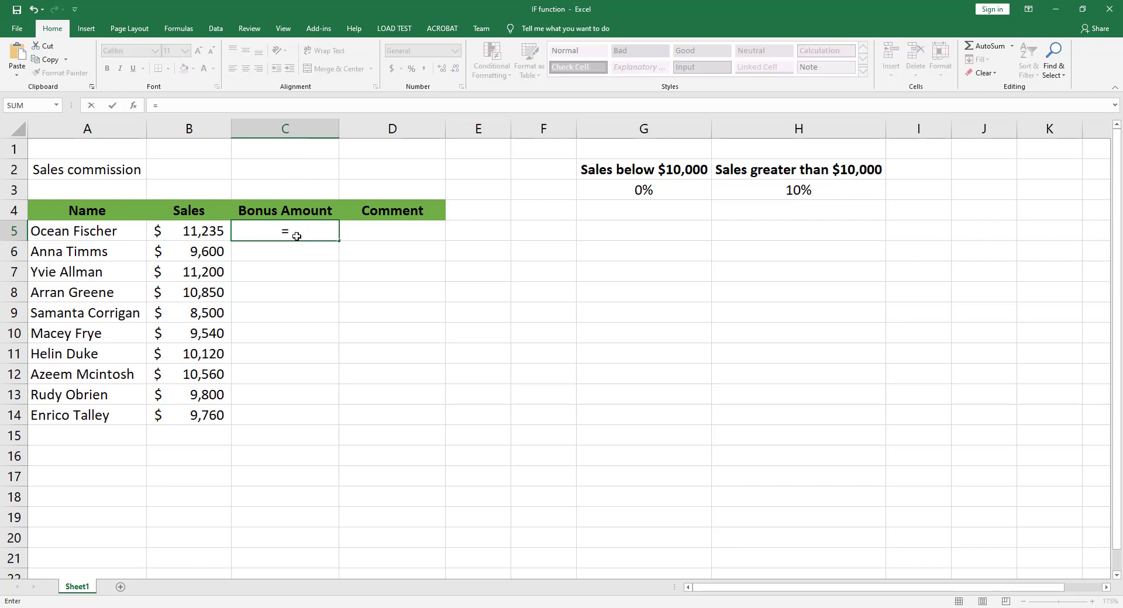
{"action": "type", "text": "if"}
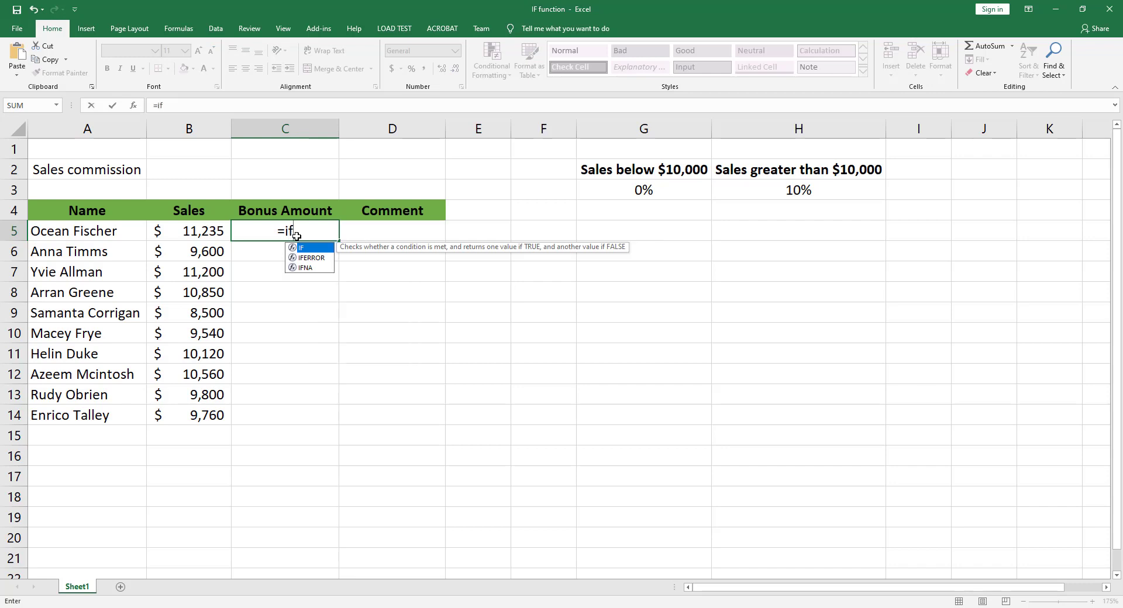
{"action": "type", "text": "("}
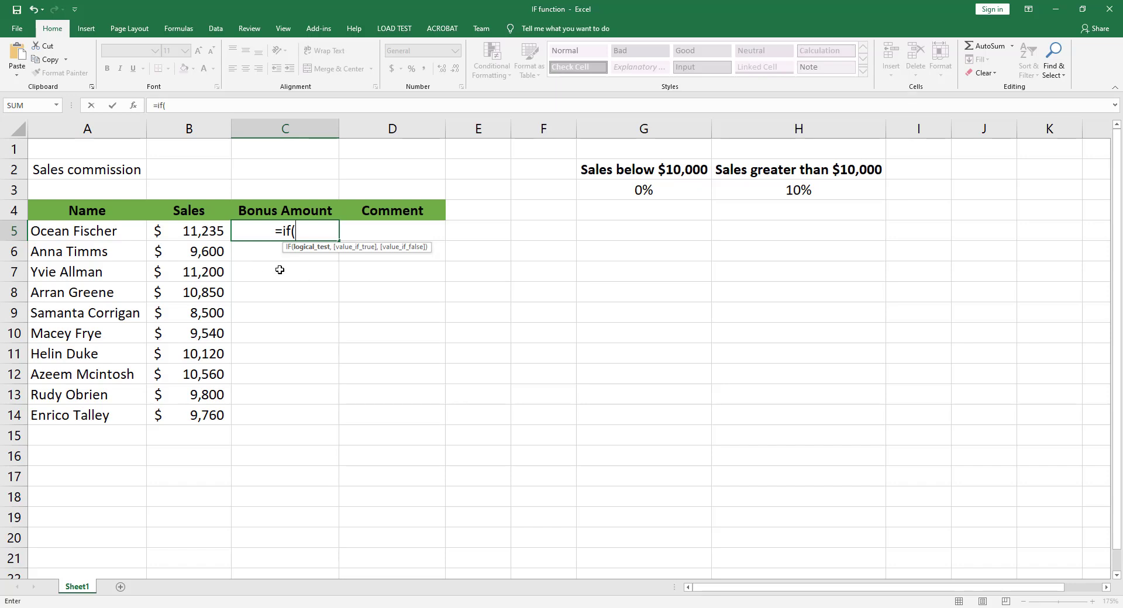
{"action": "left_click", "coordinate": [195, 232]}
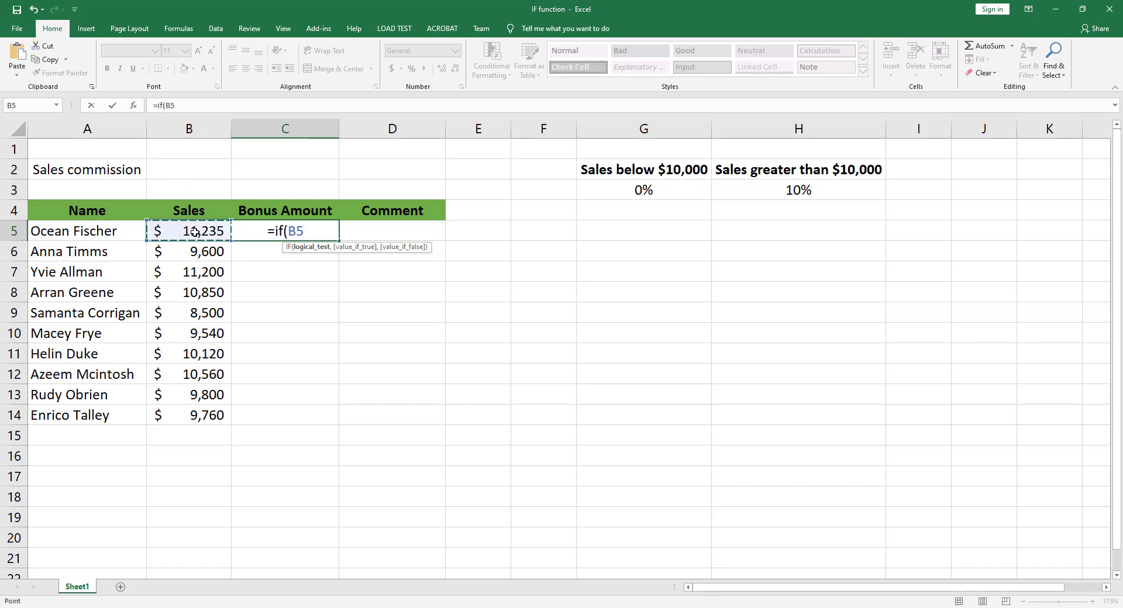
{"action": "type", "text": ">"}
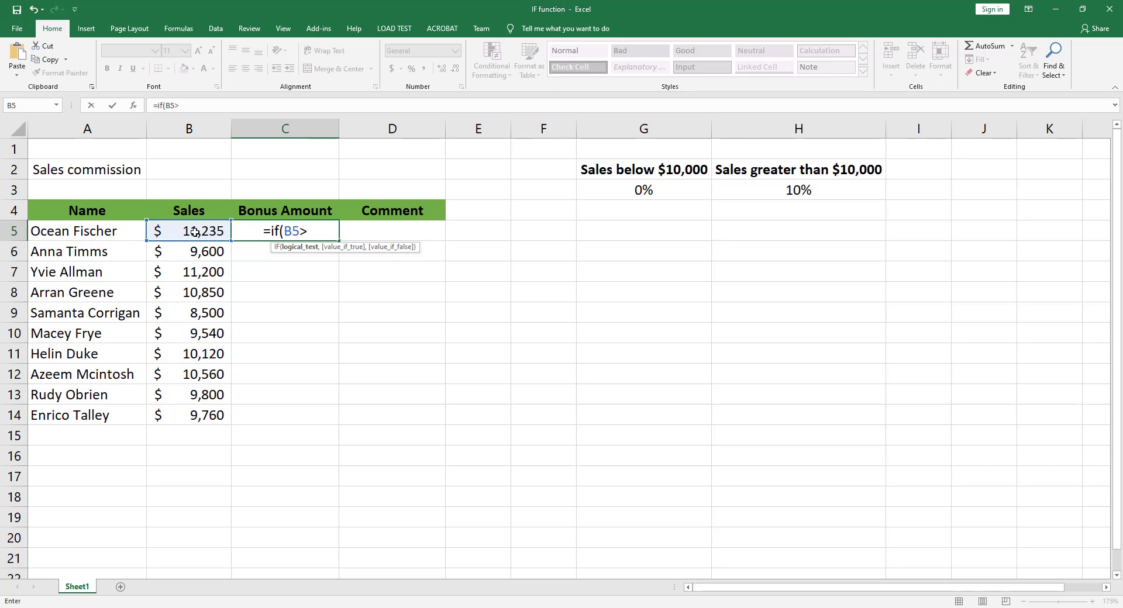
{"action": "type", "text": "10000"}
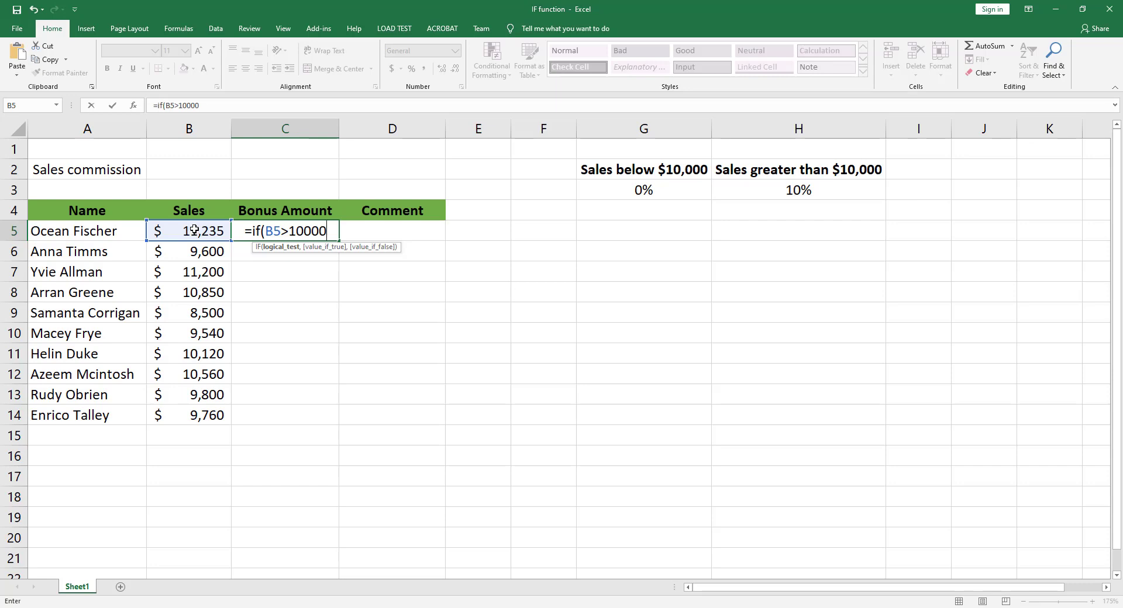
{"action": "type", "text": ","}
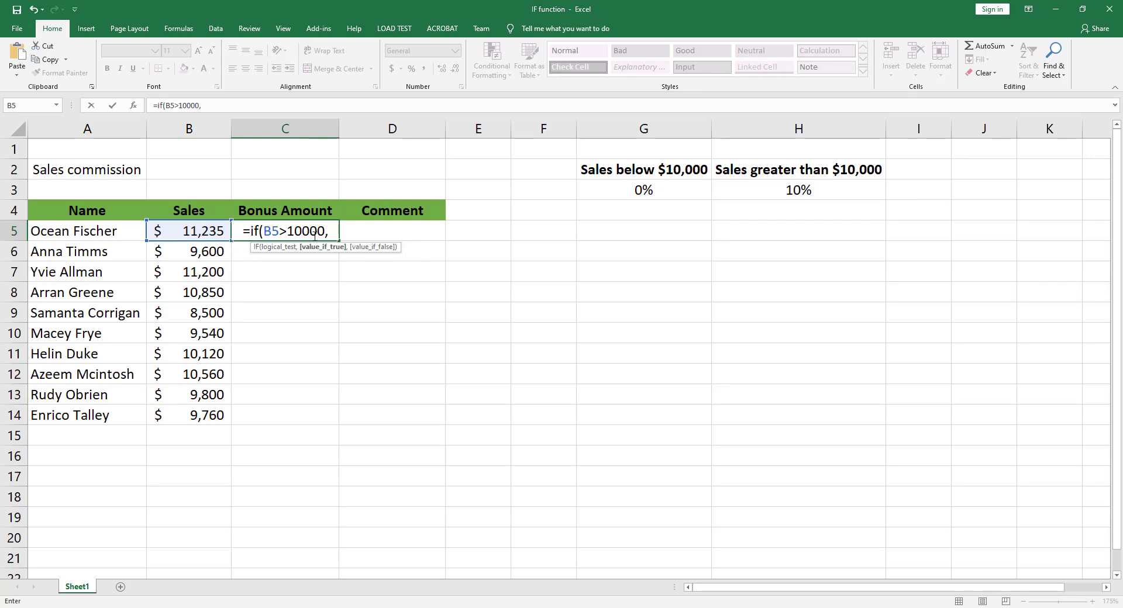
Step: Complete the C5 formula with B5*$H$3 as the value if true and 0 as the value if false
{"action": "left_click", "coordinate": [187, 231]}
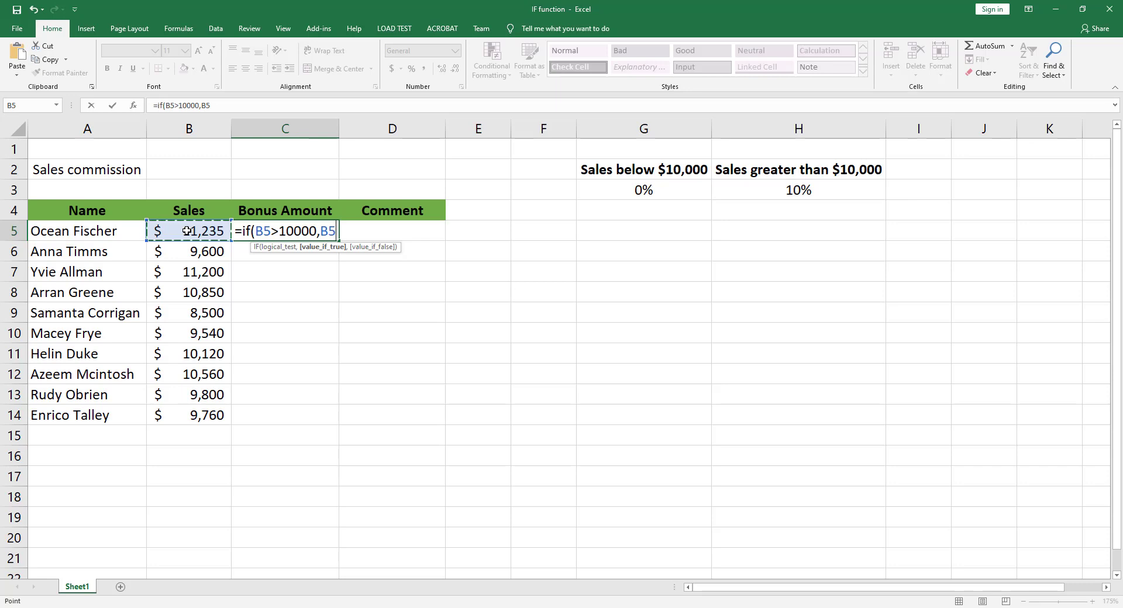
{"action": "type", "text": "*"}
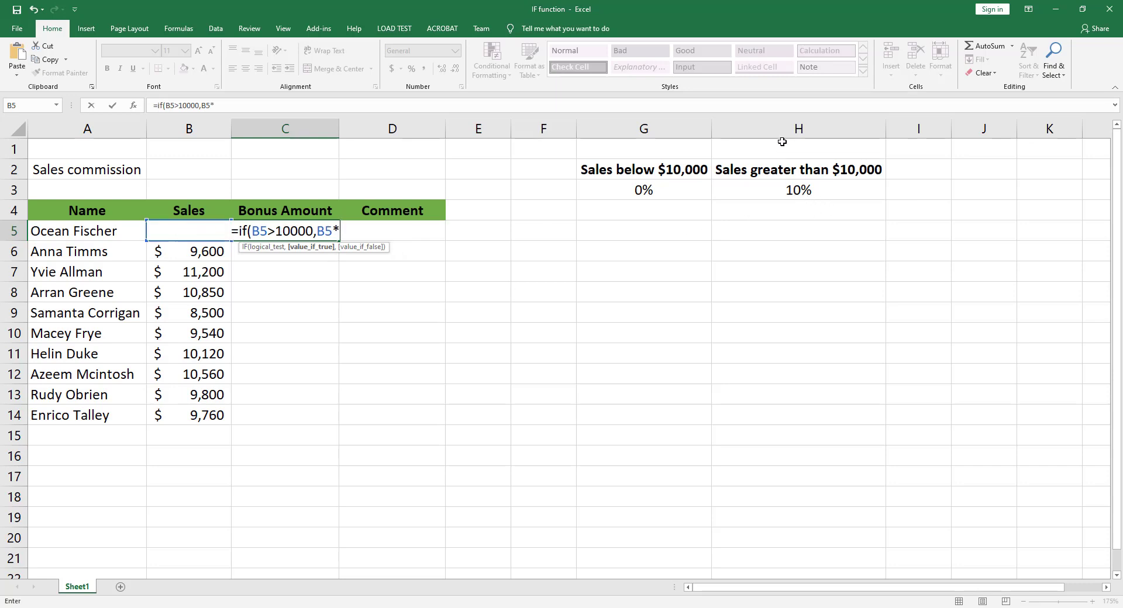
{"action": "left_click", "coordinate": [768, 193]}
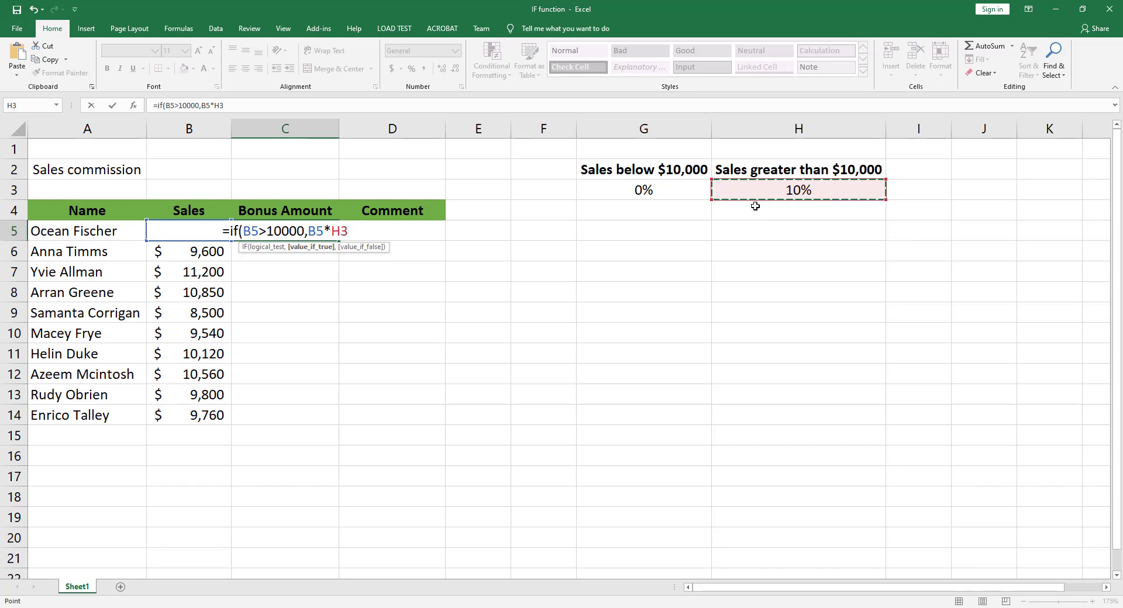
{"action": "key", "text": "F4"}
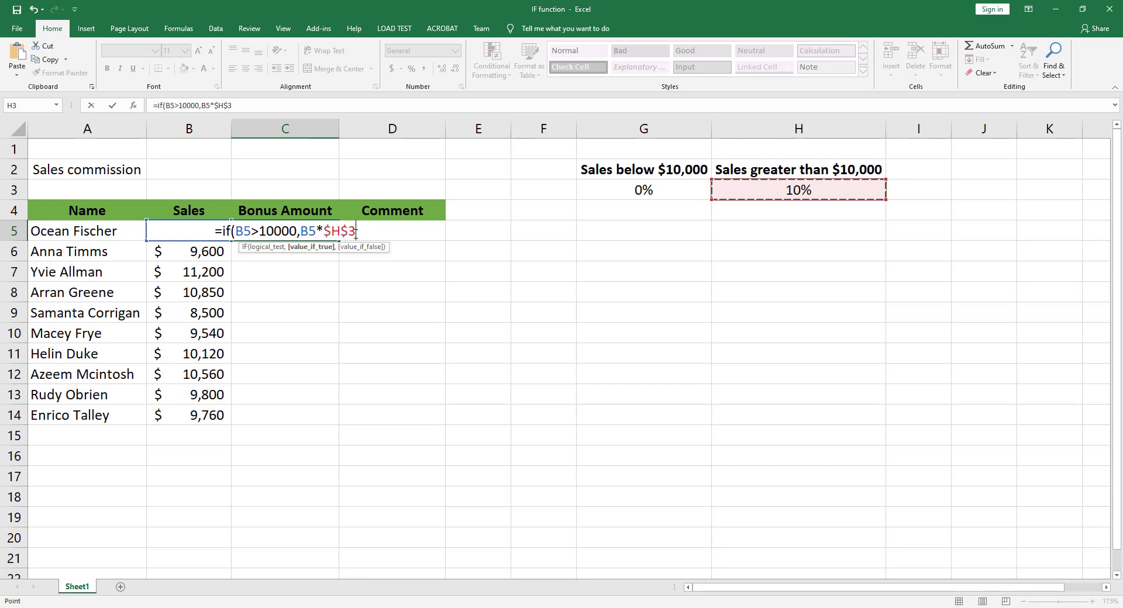
{"action": "type", "text": ","}
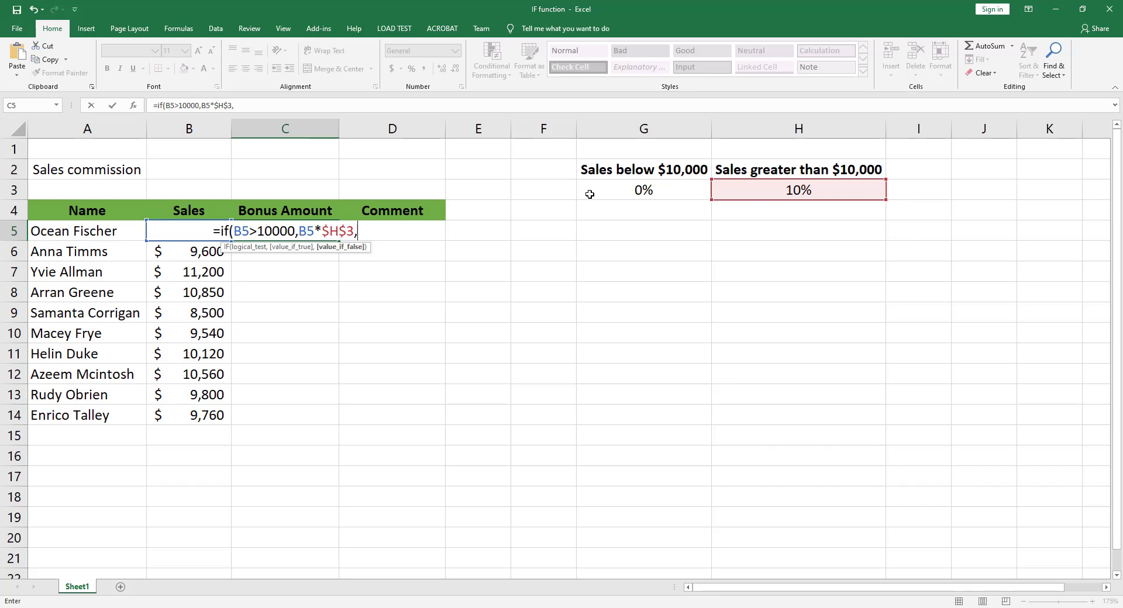
{"action": "type", "text": "0"}
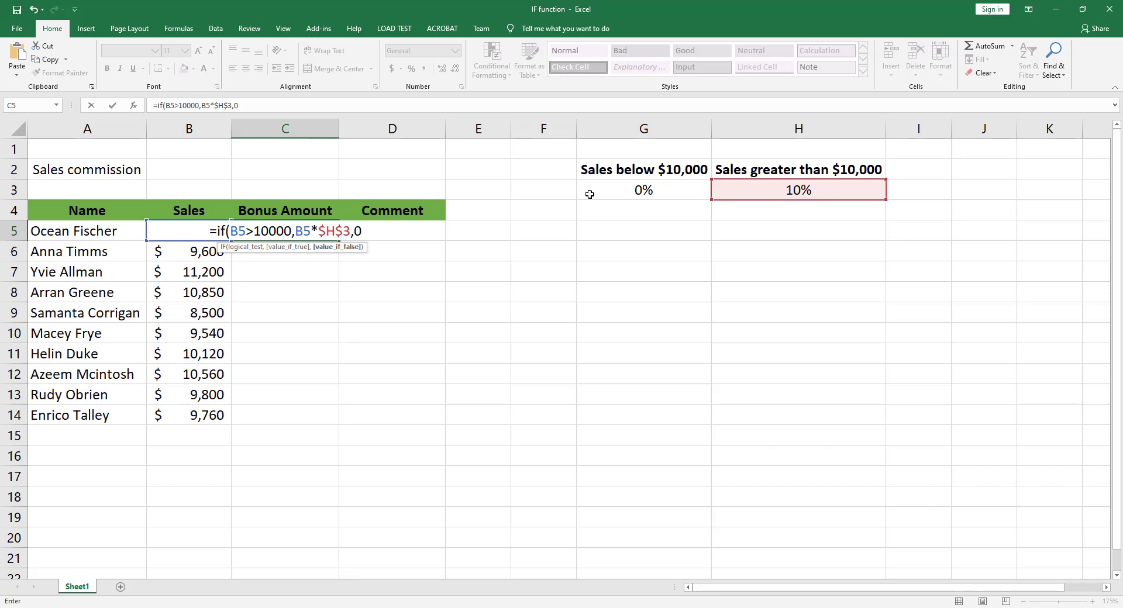
{"action": "type", "text": ")"}
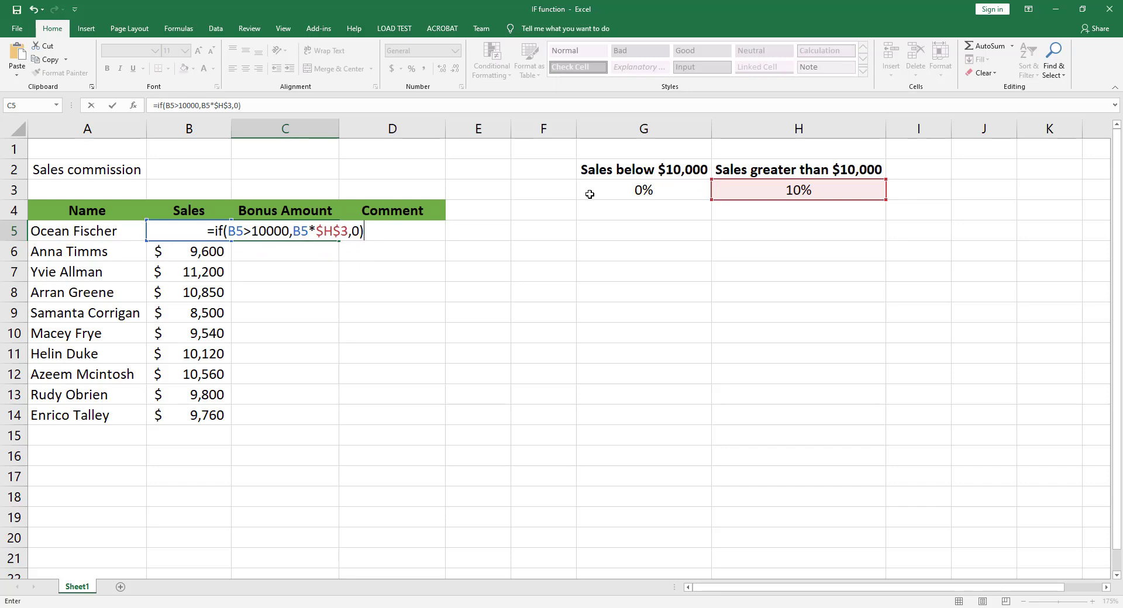
{"action": "key", "text": "Return"}
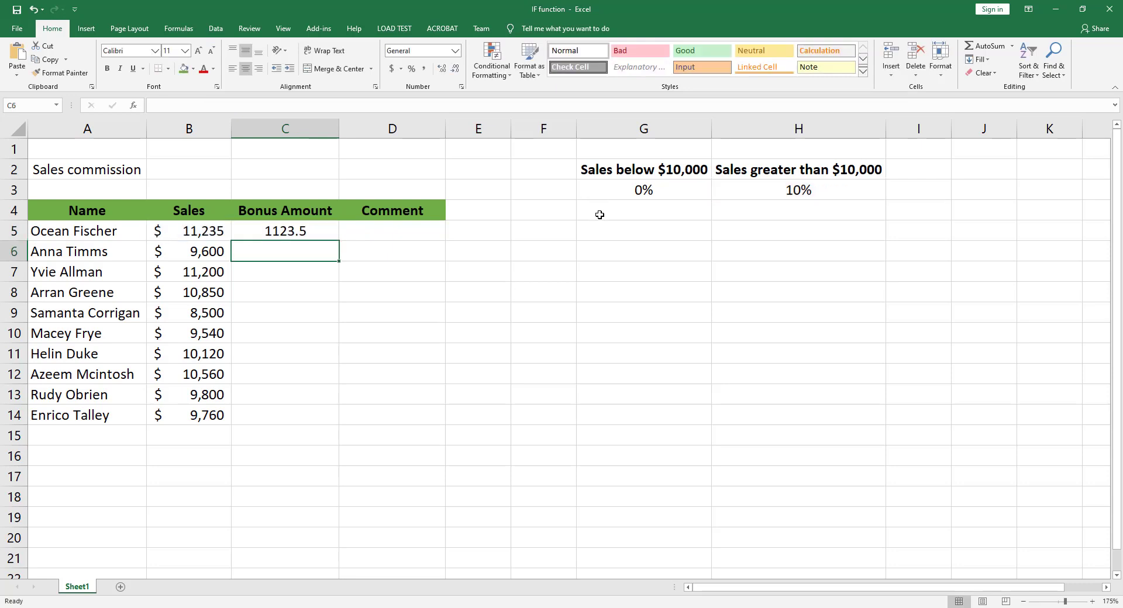
Step: Fill the bonus formula from C5 down through C14
{"action": "left_click", "coordinate": [318, 233]}
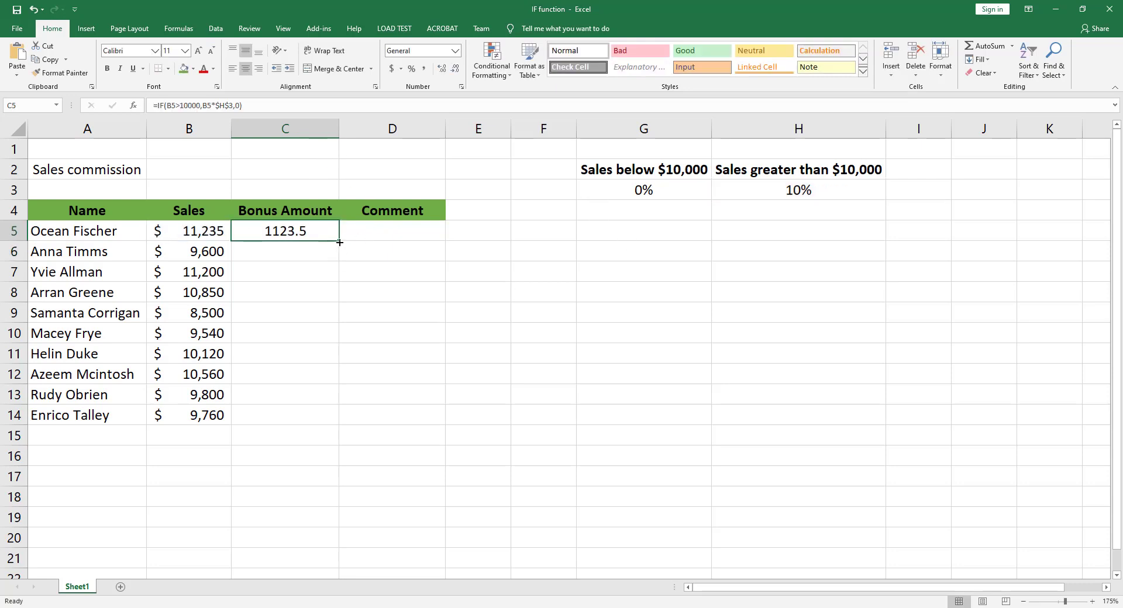
{"action": "double_click", "coordinate": [339, 241]}
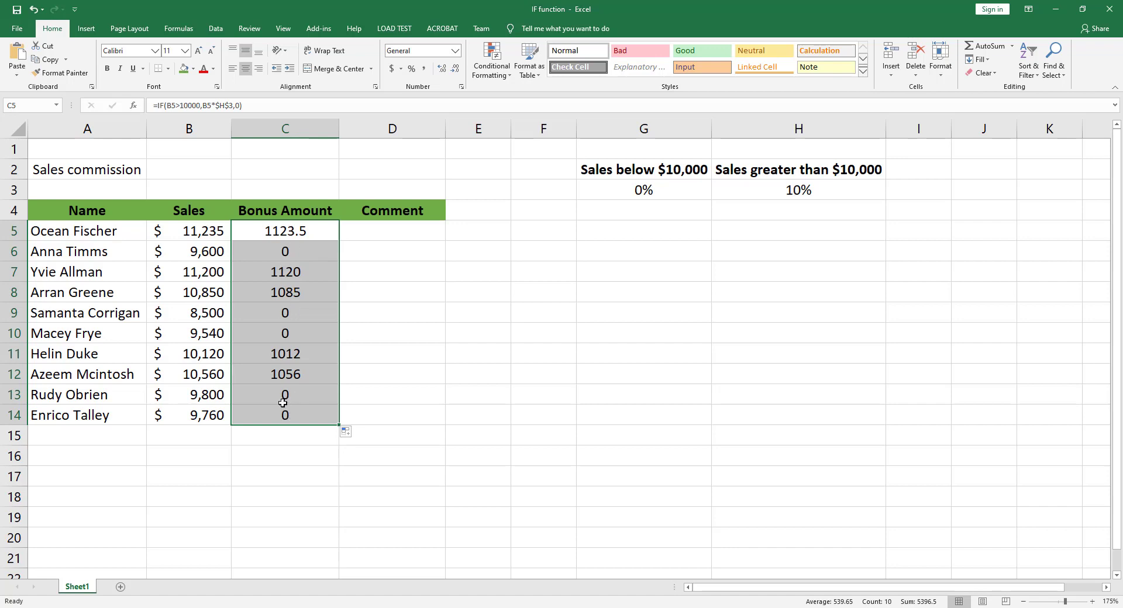
Step: Examine the Bonus Amount formulas and results in C5:C14 against the Sales figures
{"action": "left_click", "coordinate": [303, 254]}
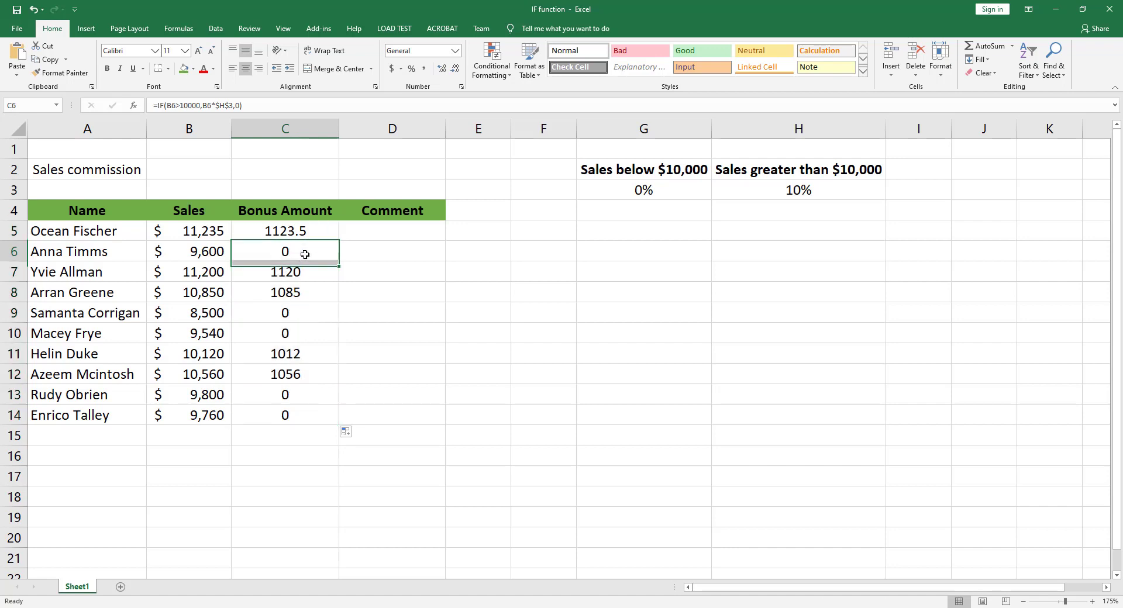
{"action": "left_click", "coordinate": [274, 235]}
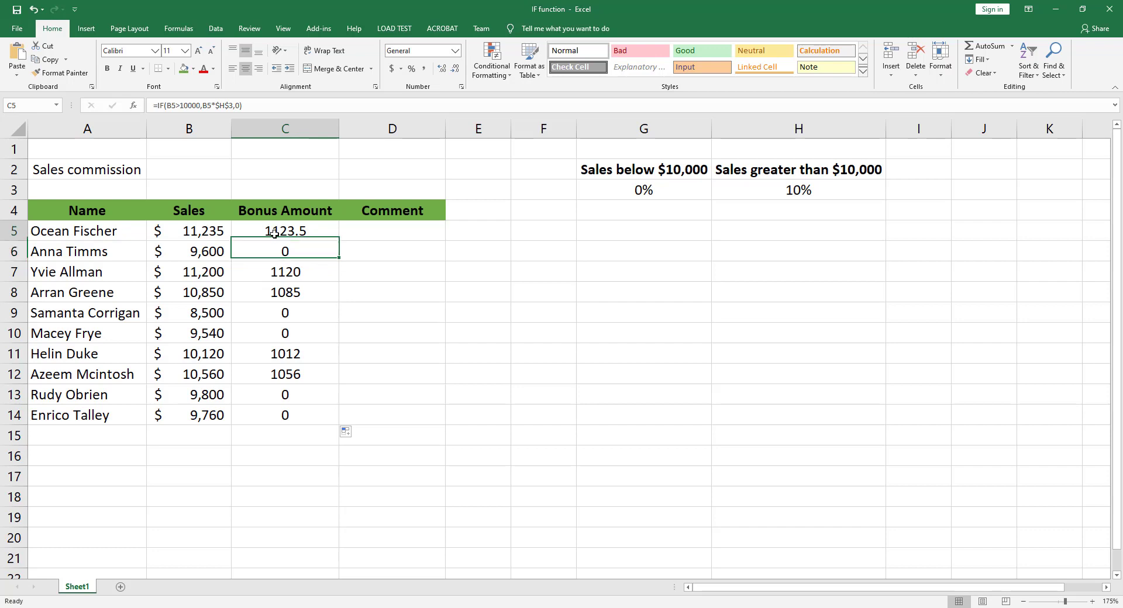
{"action": "left_click", "coordinate": [184, 234]}
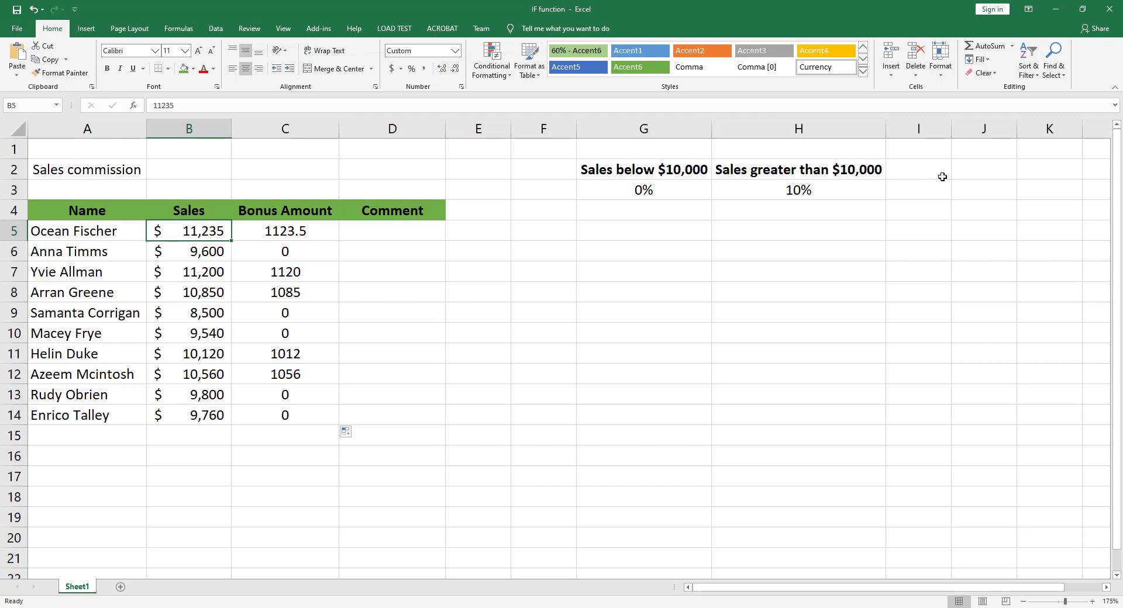
{"action": "left_click", "coordinate": [280, 233]}
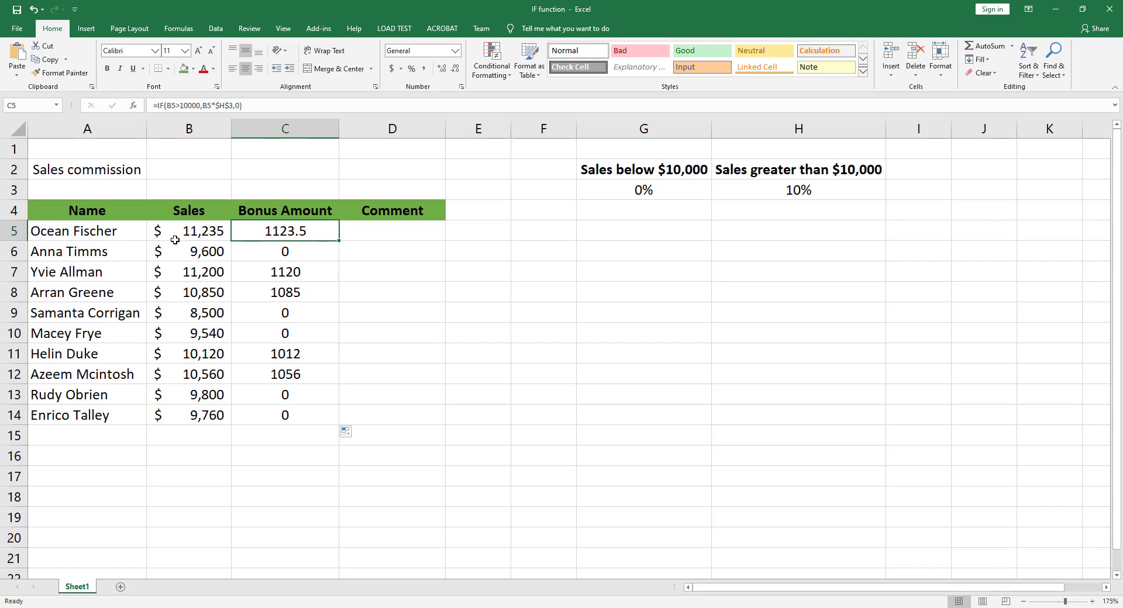
{"action": "left_click", "coordinate": [292, 252]}
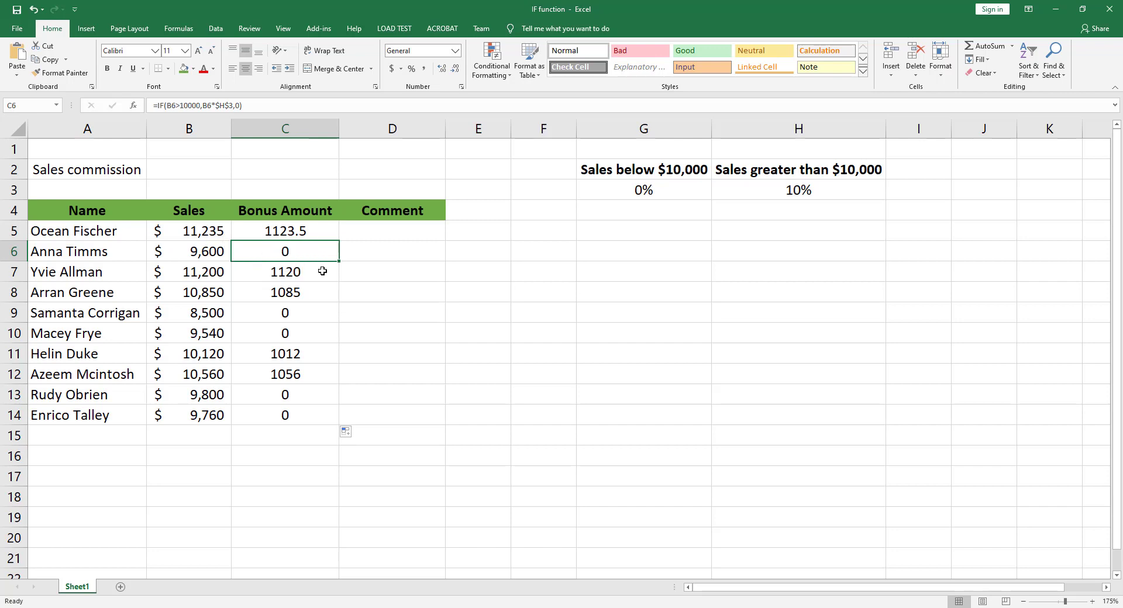
{"action": "left_click", "coordinate": [365, 288]}
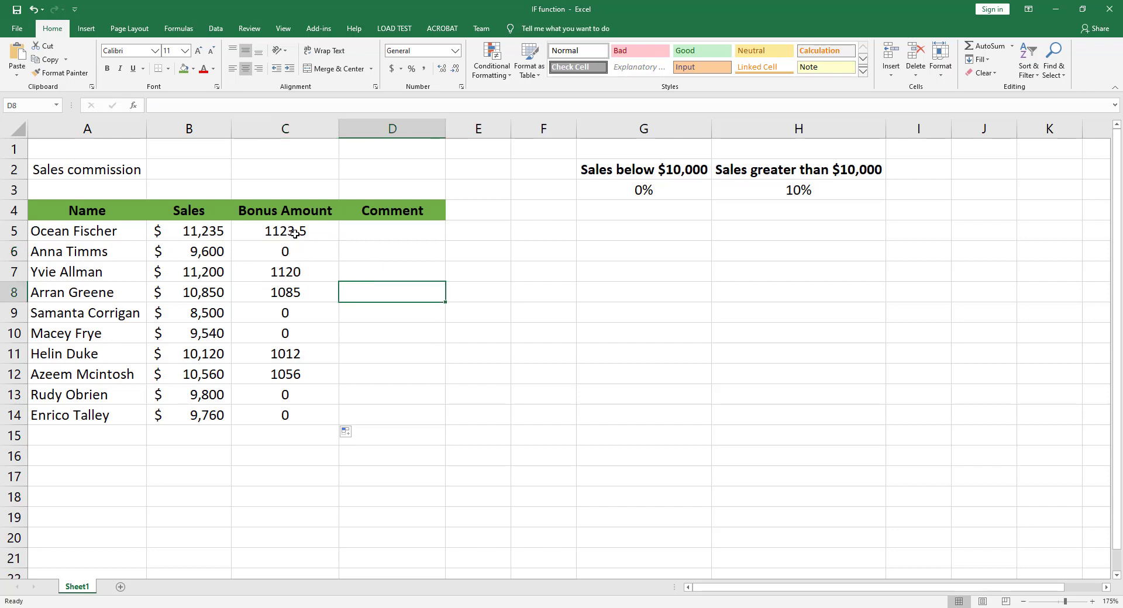
{"action": "left_click_drag", "start_coordinate": [296, 233], "coordinate": [297, 415]}
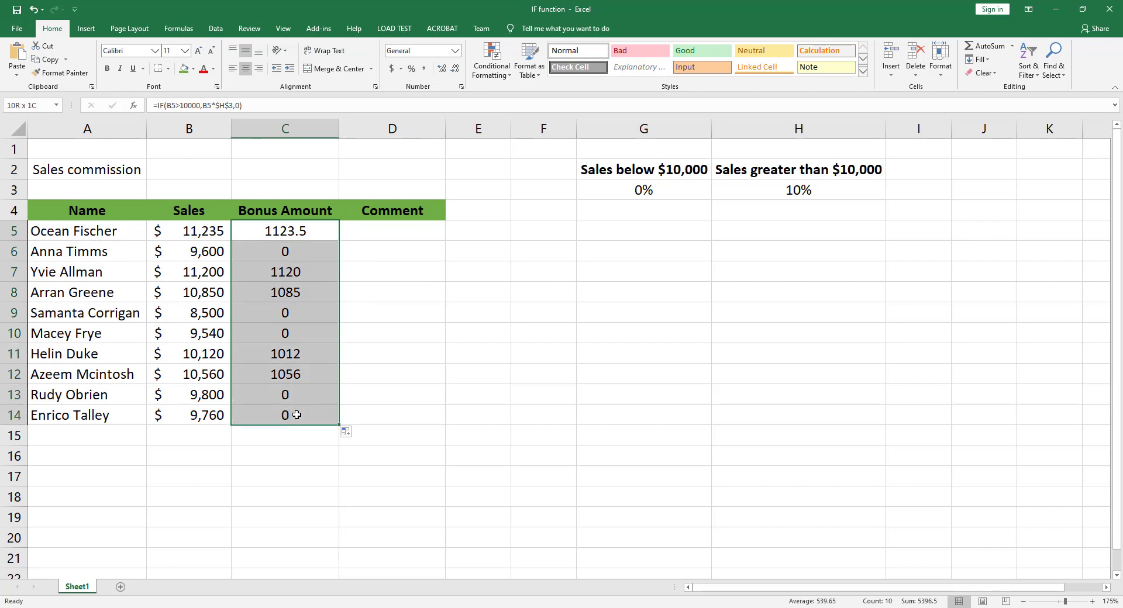
{"action": "left_click", "coordinate": [371, 248]}
Step: Start an IF formula in D5 of the Comment column with the logical test C5=0
{"action": "left_click", "coordinate": [381, 234]}
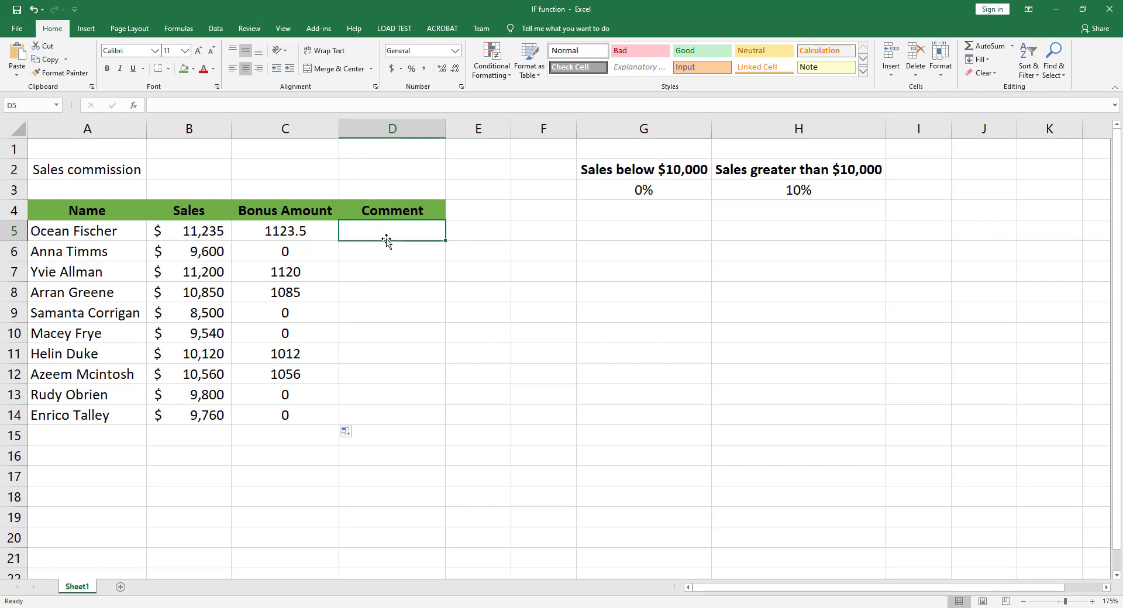
{"action": "type", "text": "="}
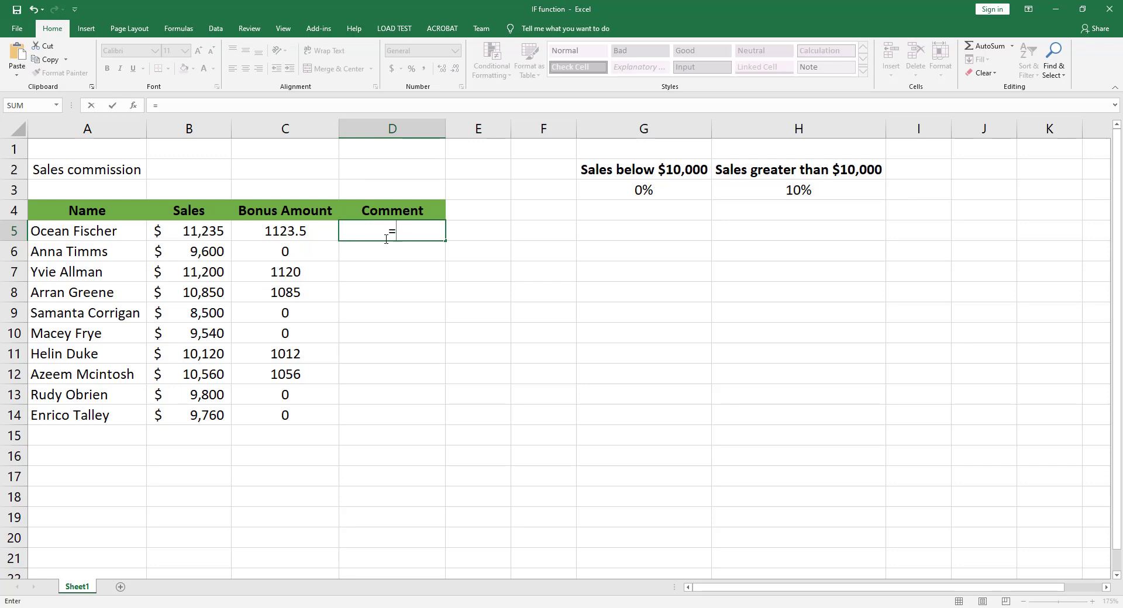
{"action": "type", "text": "if"}
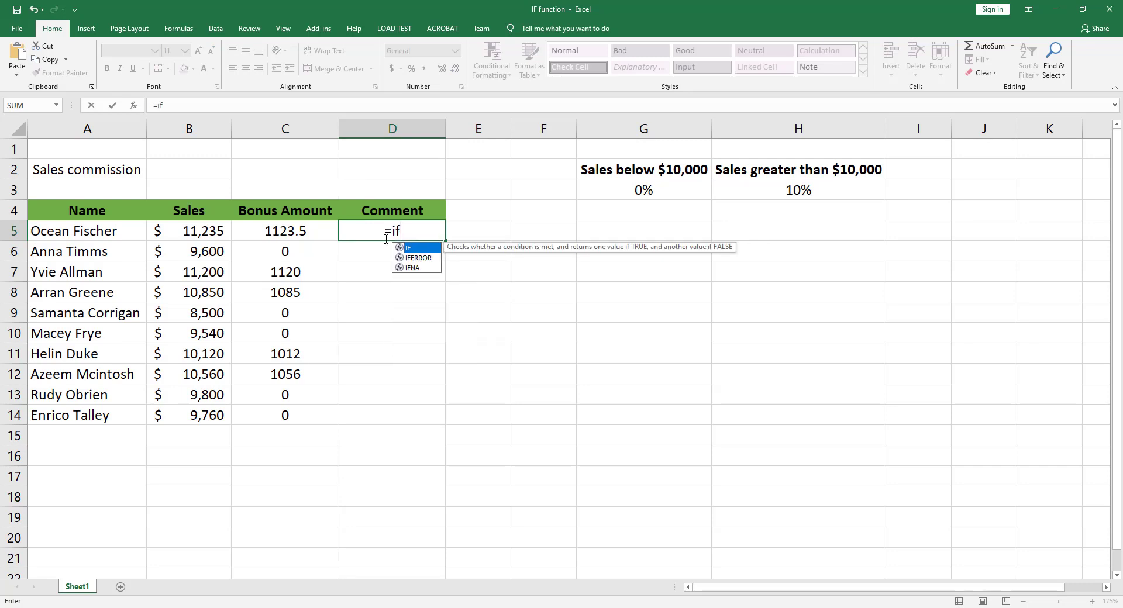
{"action": "type", "text": "("}
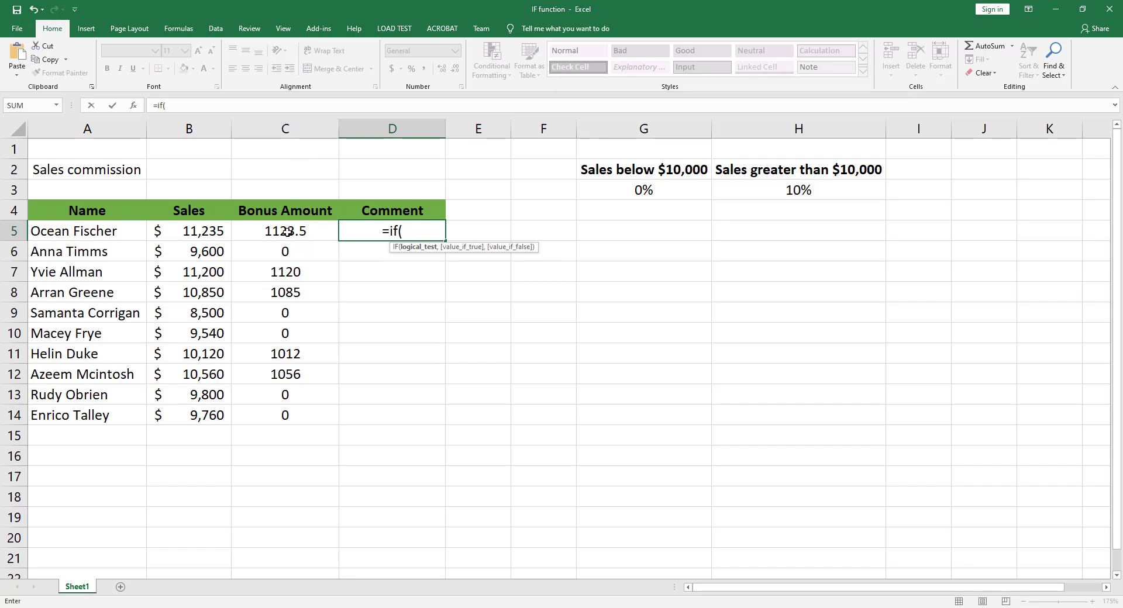
{"action": "left_click", "coordinate": [286, 233]}
{"action": "type", "text": "=0"}
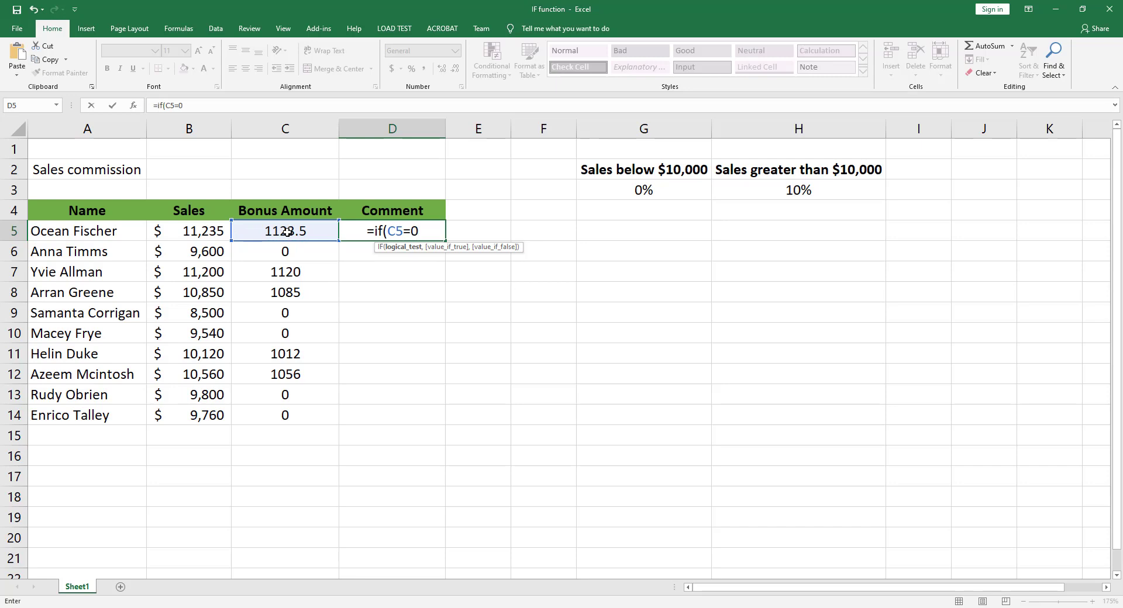
{"action": "type", "text": ","}
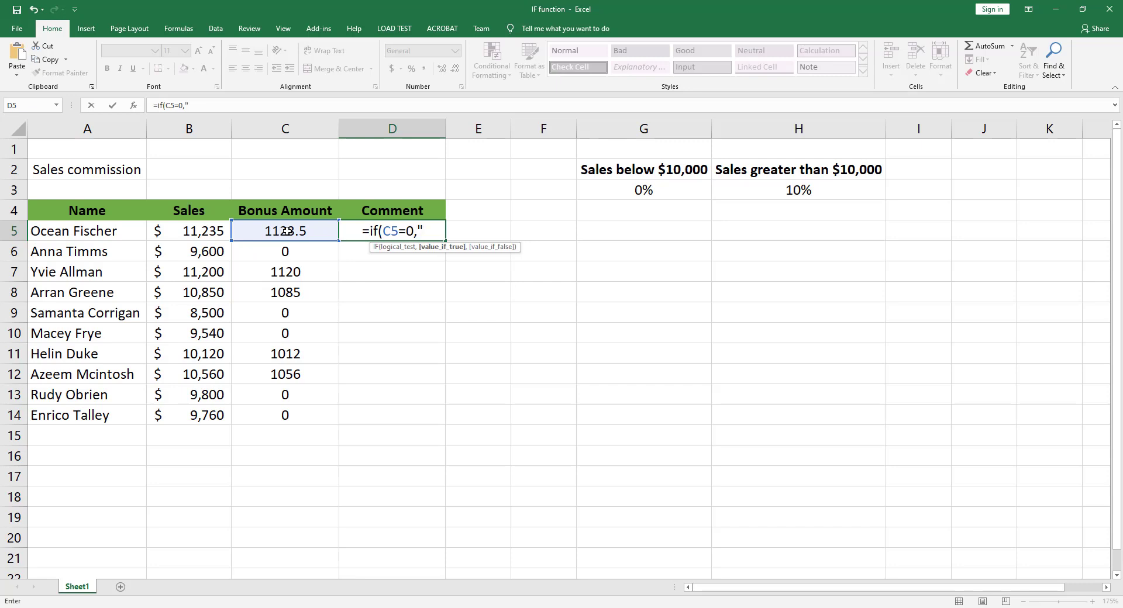
Step: Complete the D5 formula with "hard luck!" as the value if true and "good job" as the value if false
{"action": "type", "text": "hard luck"}
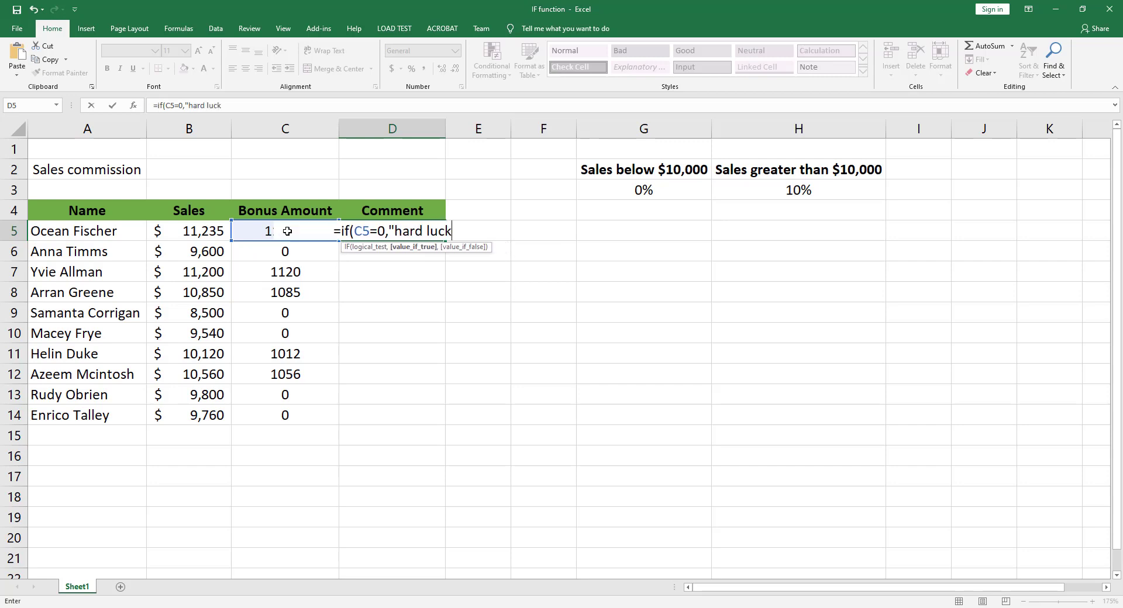
{"action": "type", "text": "!"}
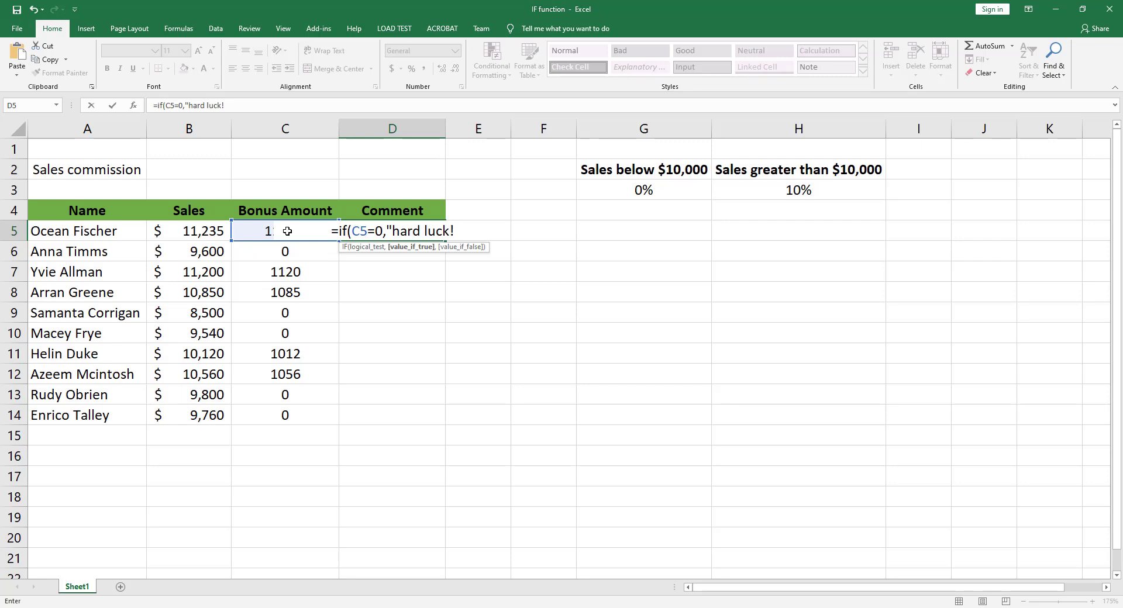
{"action": "type", "text": "\""}
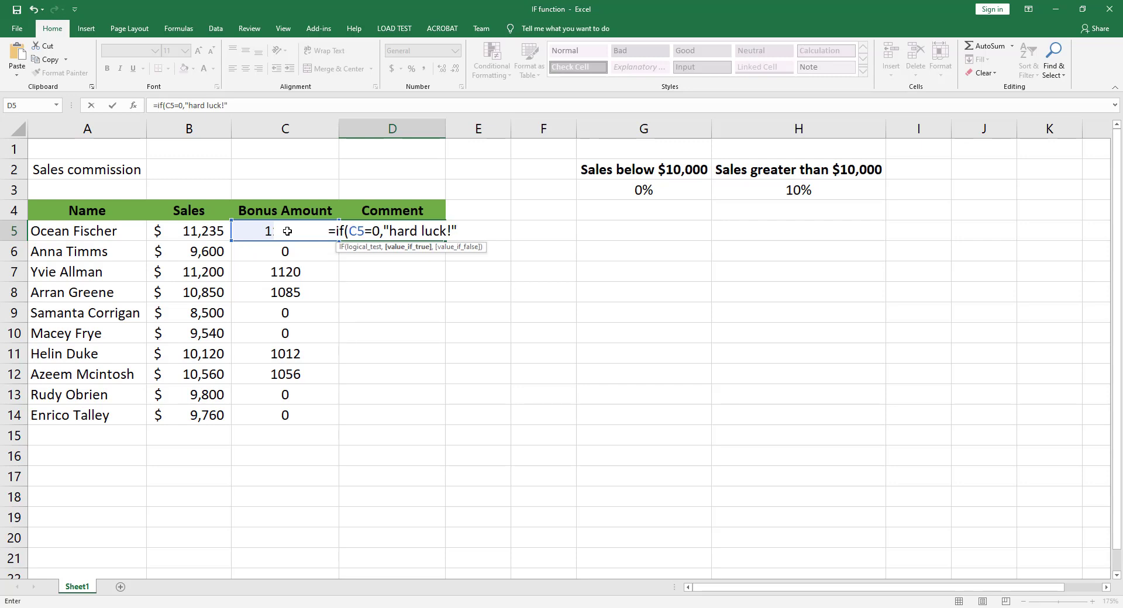
{"action": "type", "text": ","}
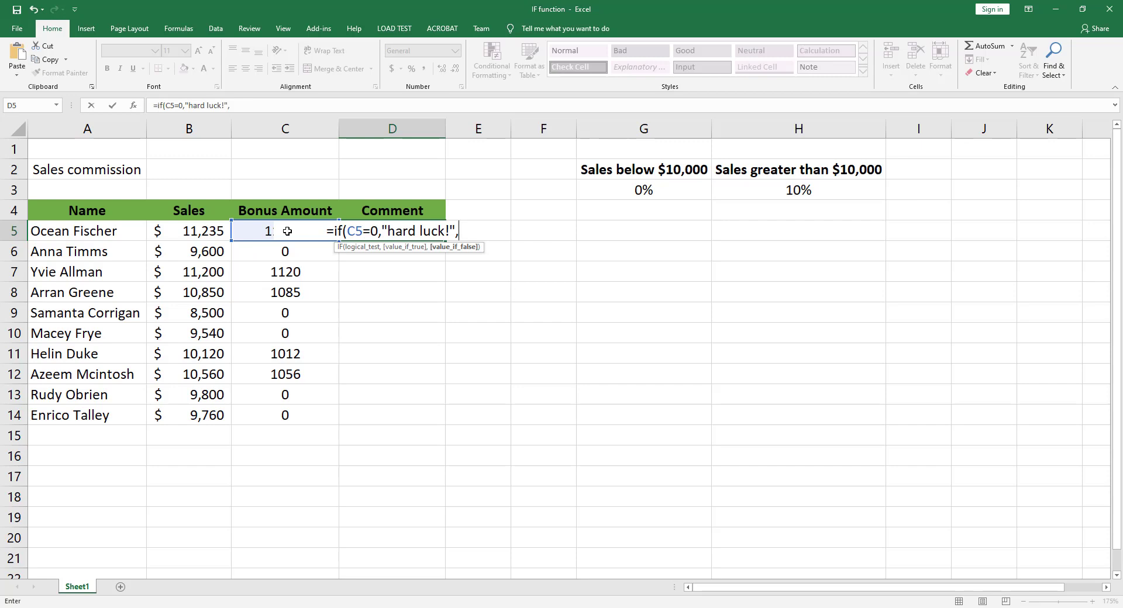
{"action": "type", "text": "\""}
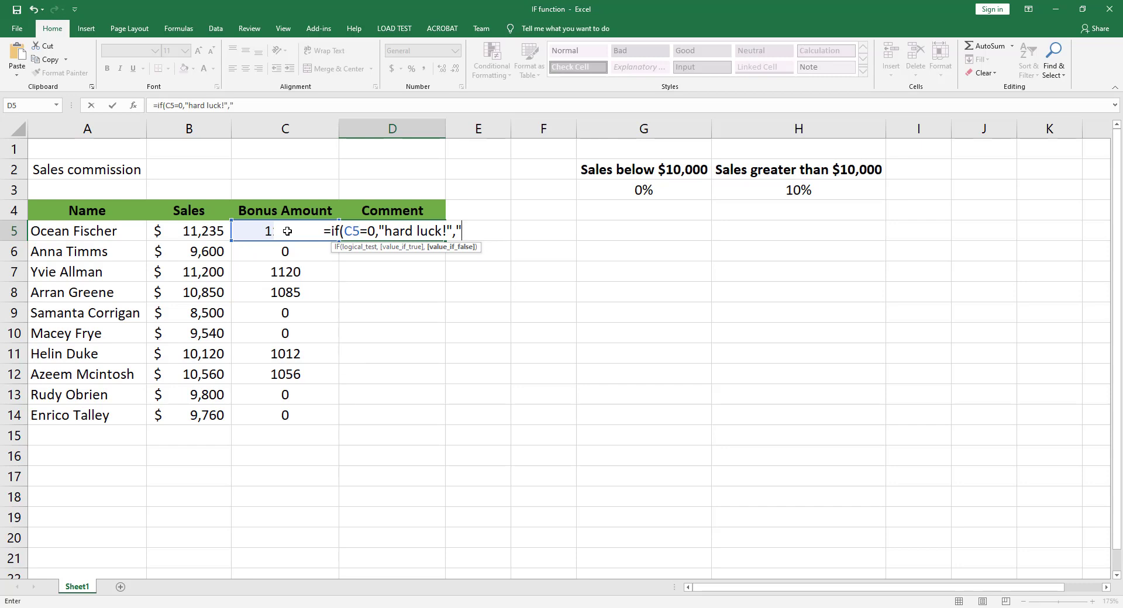
{"action": "type", "text": "good j"}
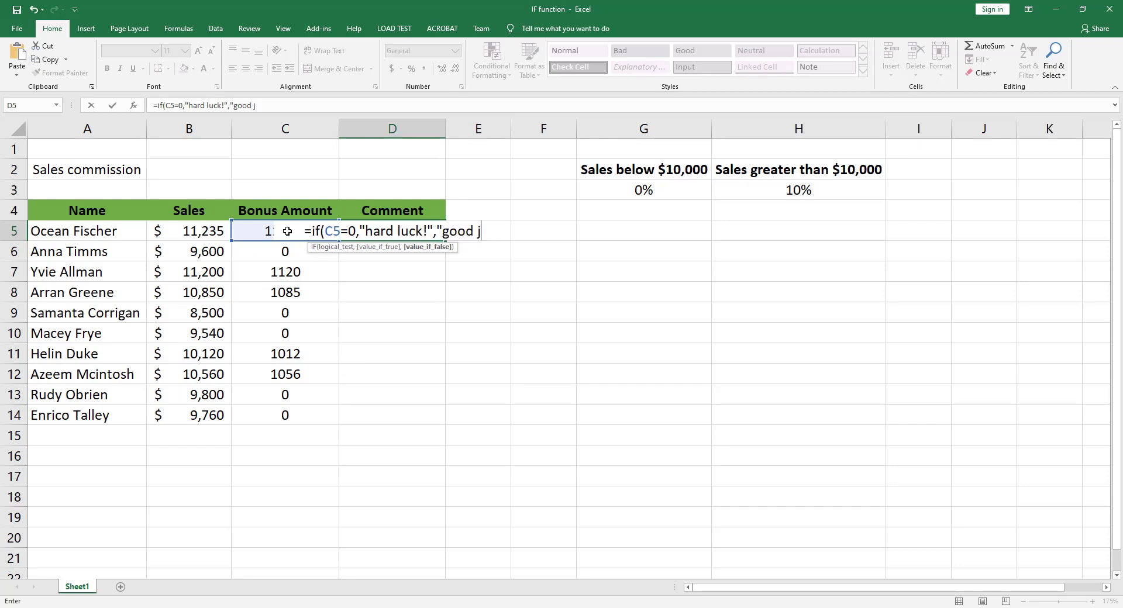
{"action": "type", "text": "ob"}
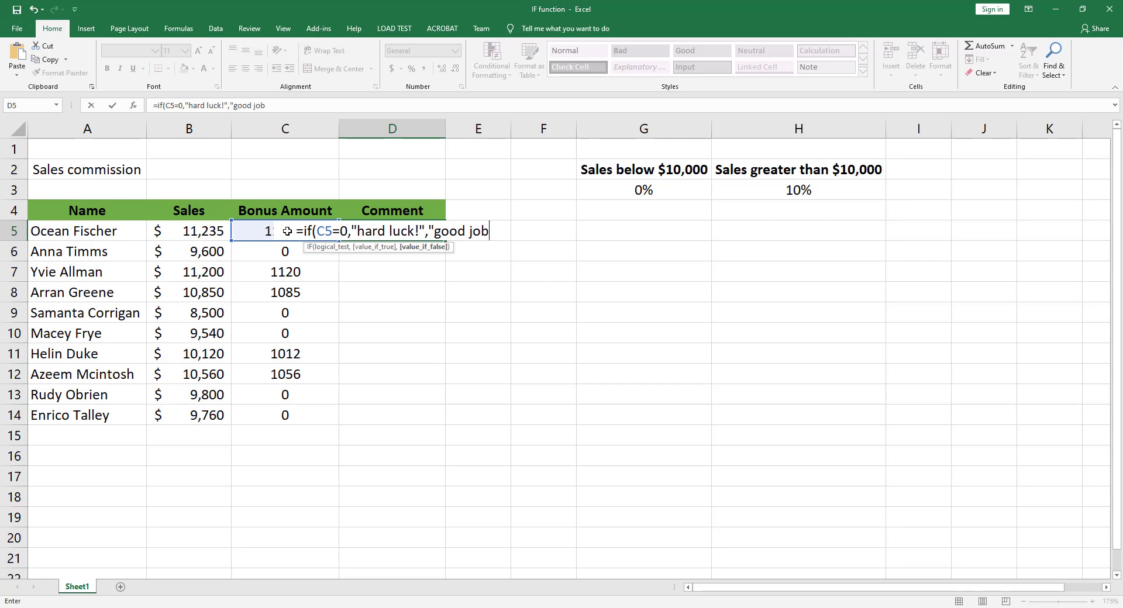
{"action": "type", "text": "\""}
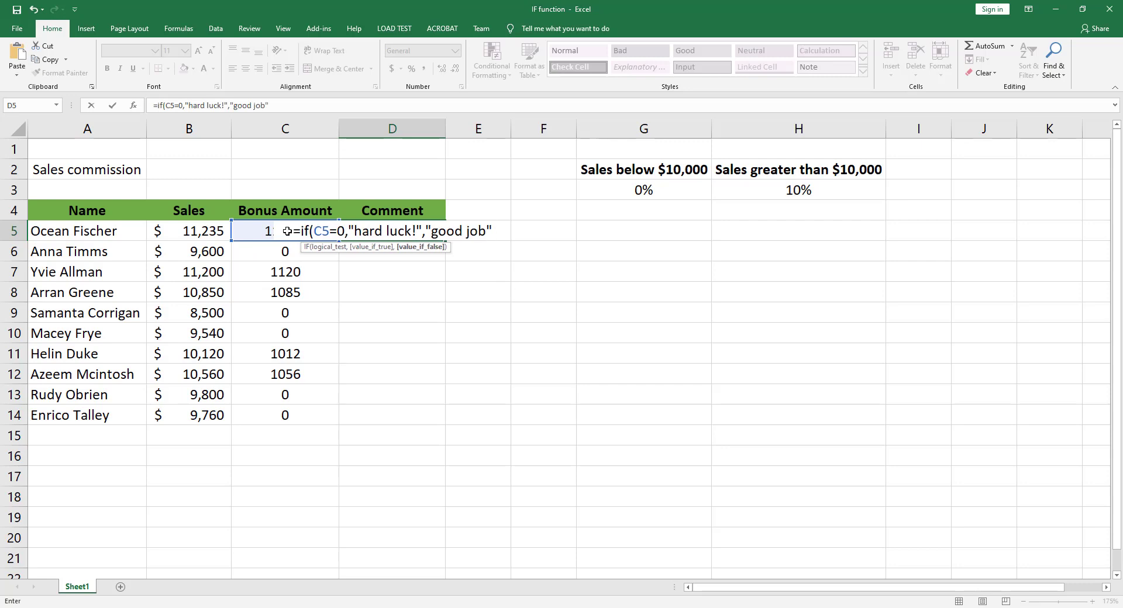
{"action": "type", "text": ")"}
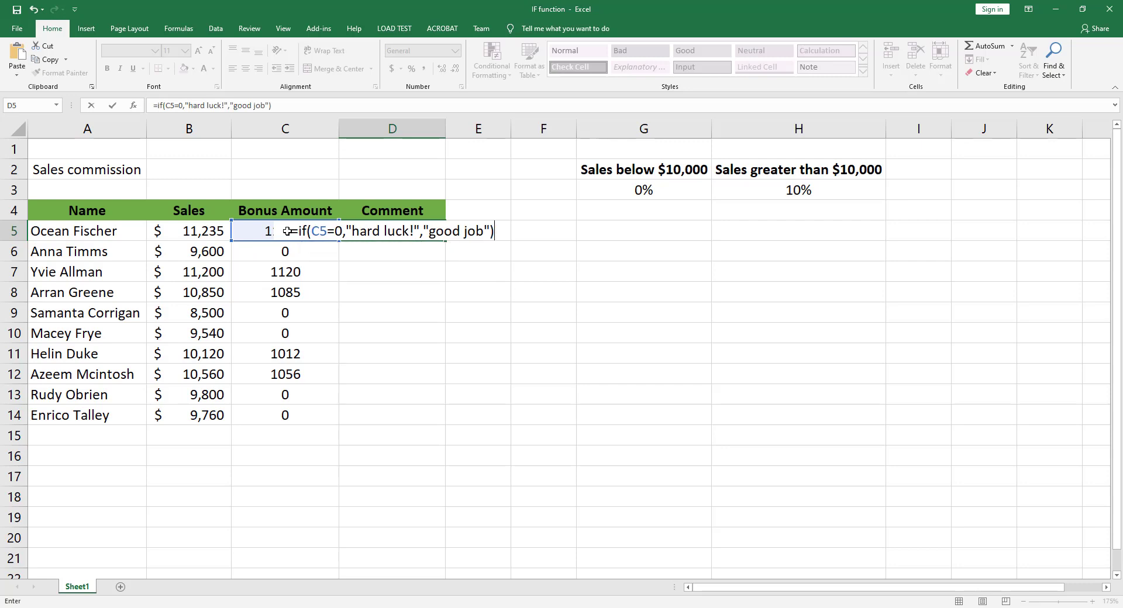
{"action": "key", "text": "Return"}
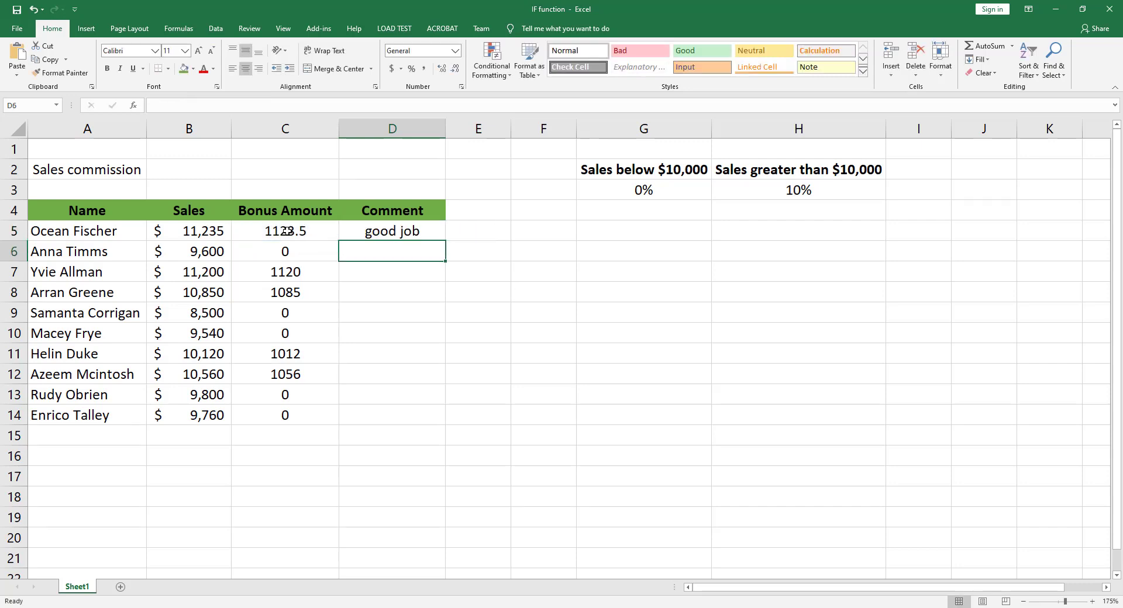
Step: Fill the comment formula from D5 down through D14
{"action": "left_click", "coordinate": [397, 233]}
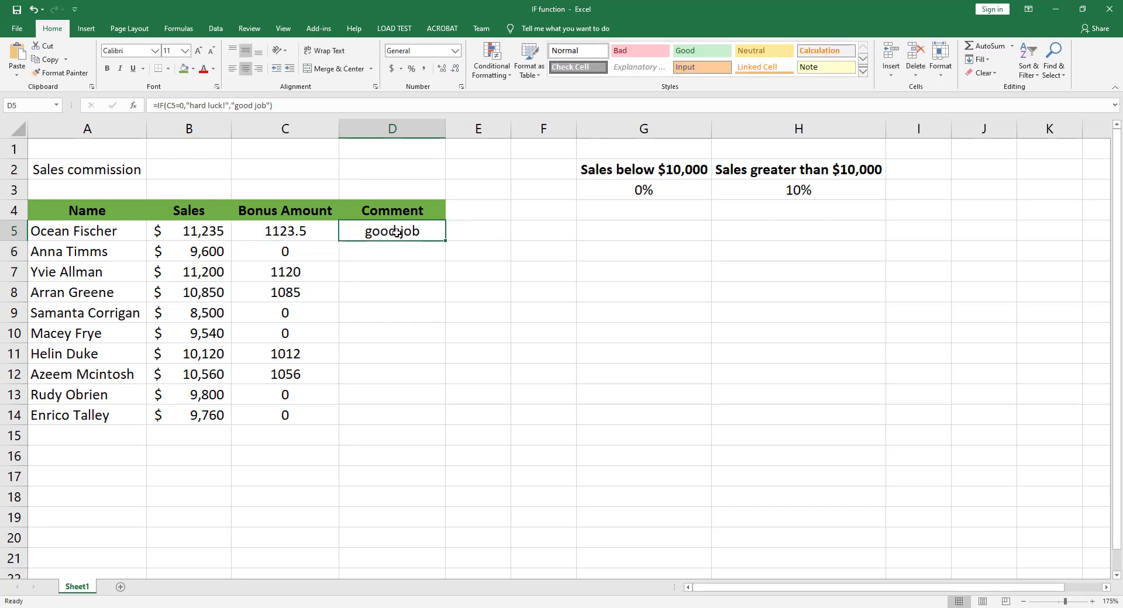
{"action": "double_click", "coordinate": [446, 239]}
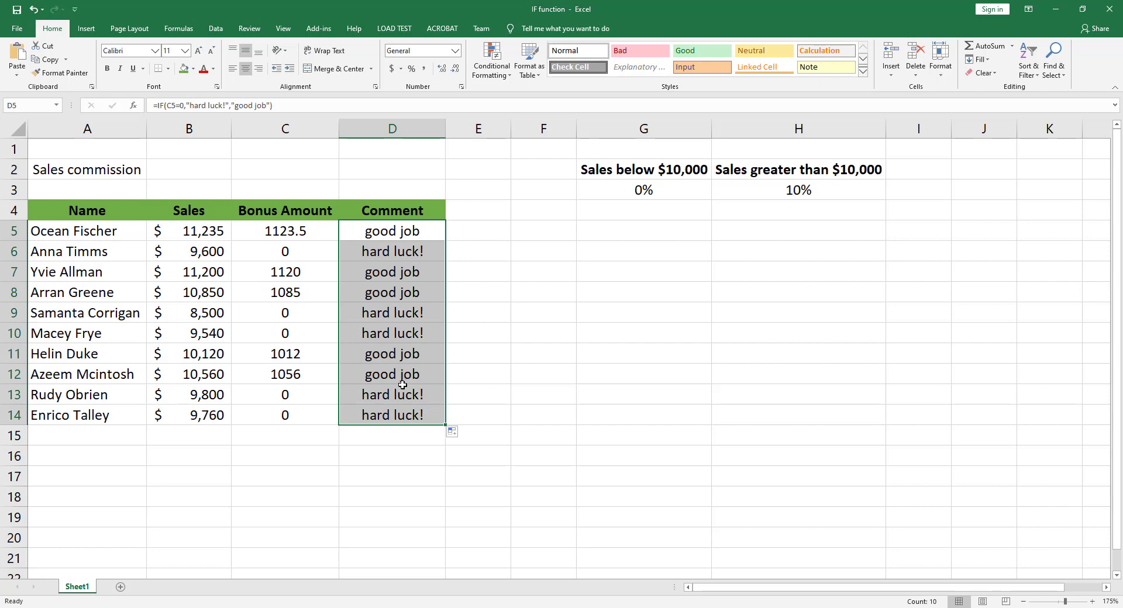